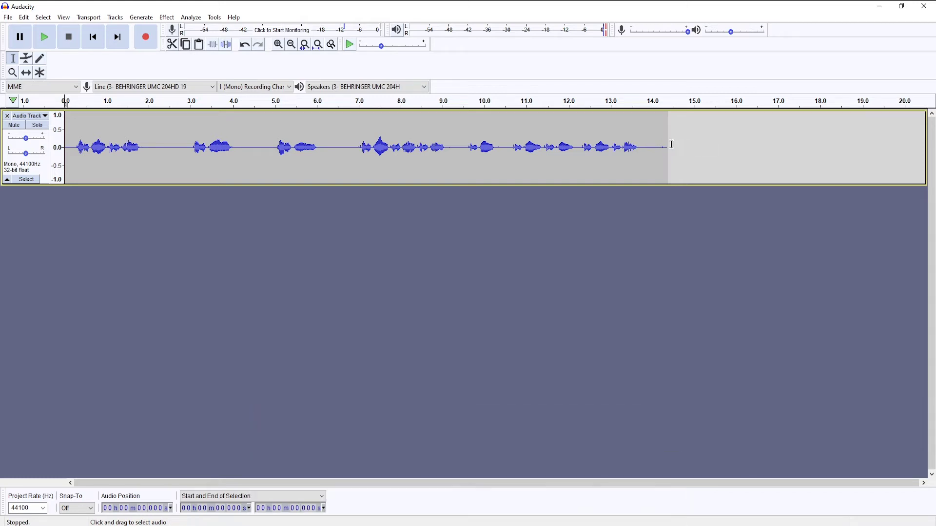
Place the edit cursor at about 14.27 s, just past the end of the speech.
click(667, 142)
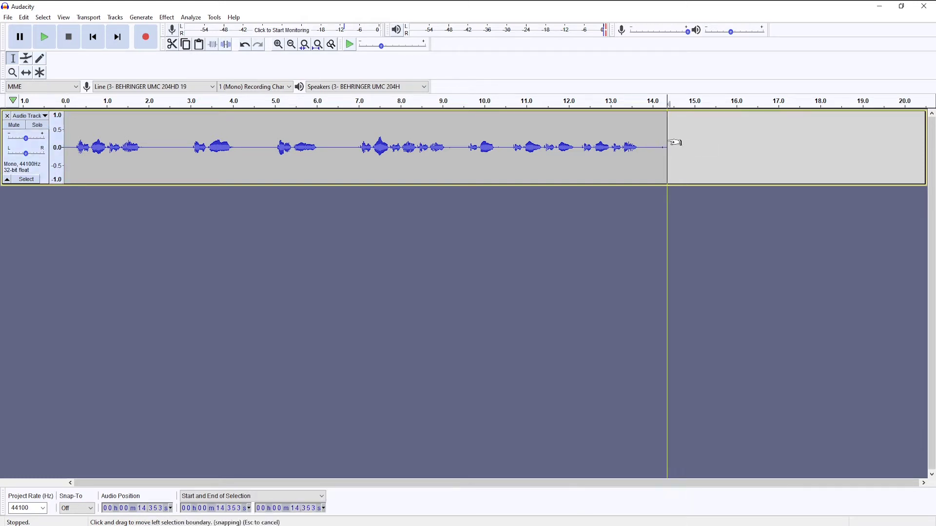
click(664, 143)
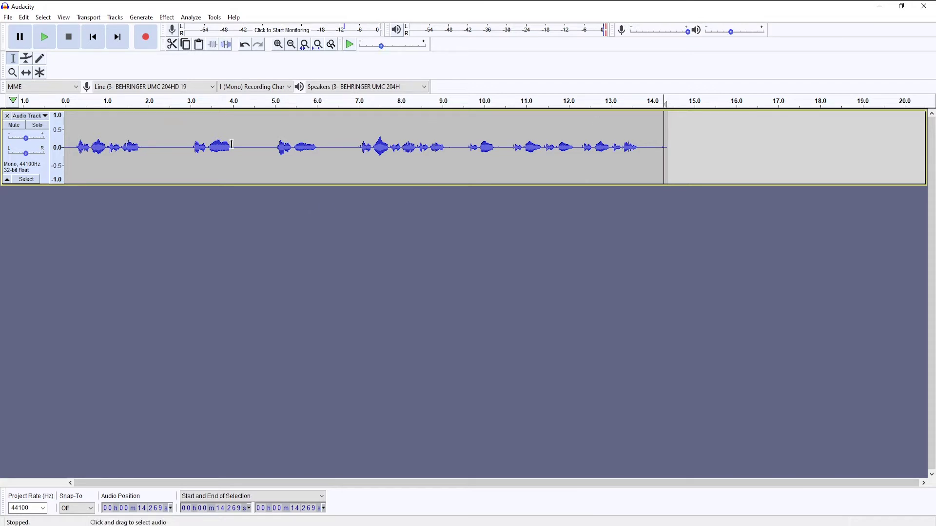
Record a few seconds of silent room noise after the speech, then select roughly 14.47–17.46 s.
click(146, 37)
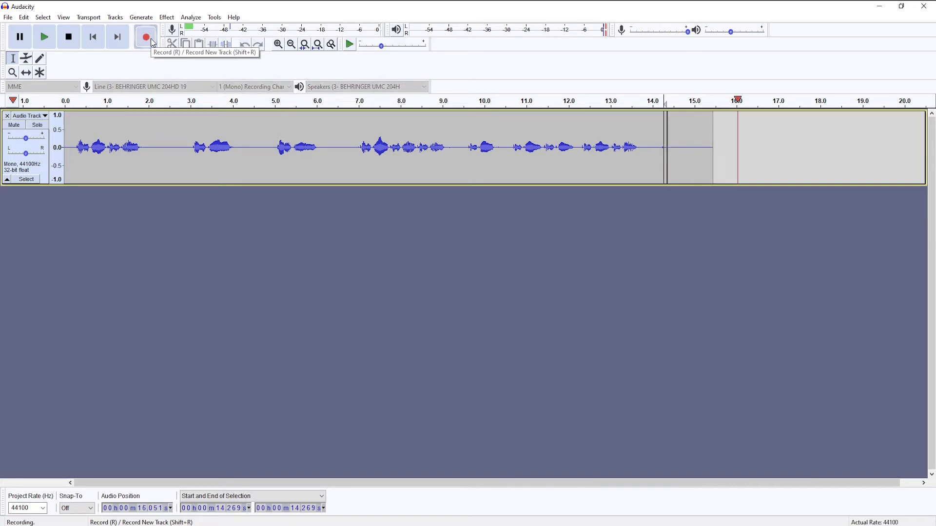
key(space)
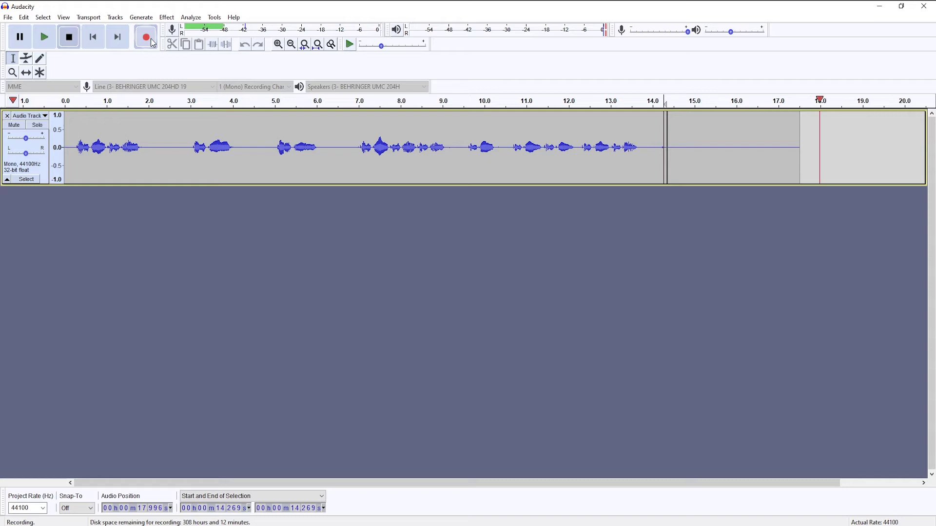
click(761, 151)
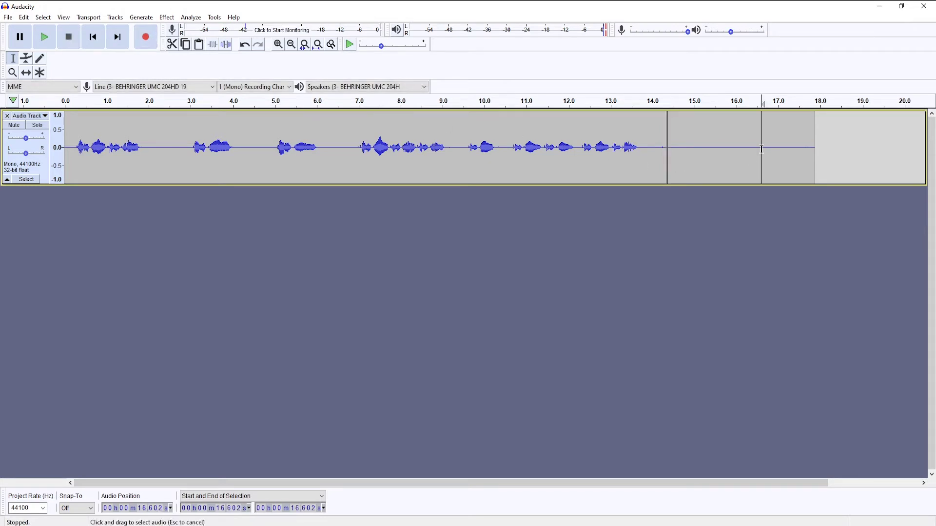
click(674, 147)
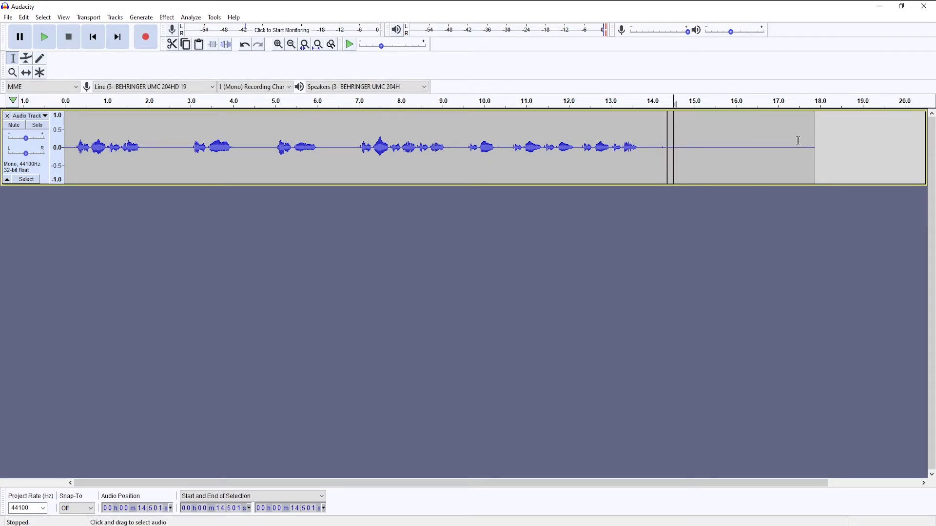
drag(798, 140, 672, 166)
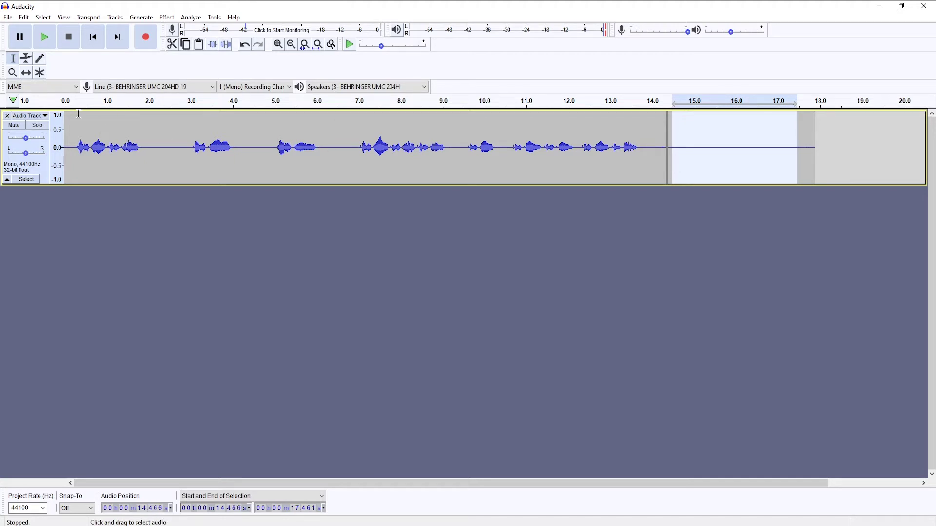
click(34, 116)
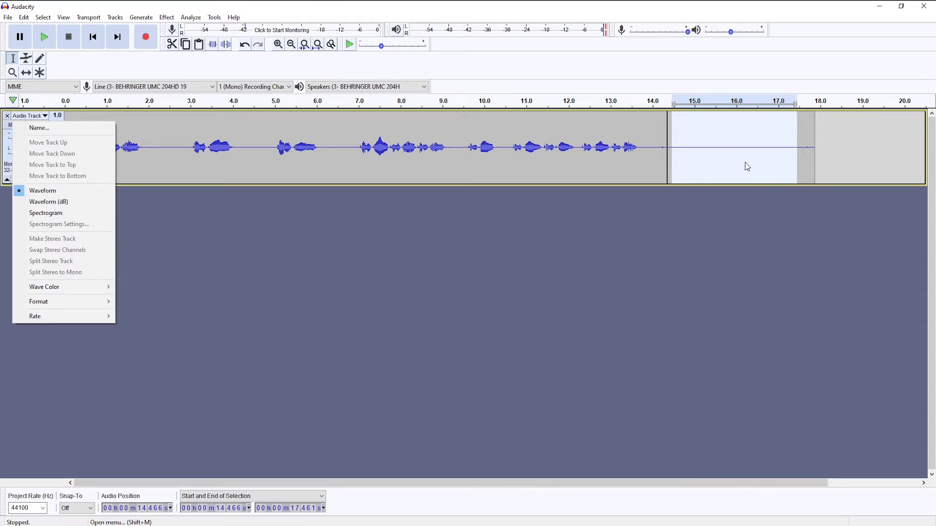
Switch the voice track to Spectrogram view and set the play start in the noise near 14.5 s.
click(54, 213)
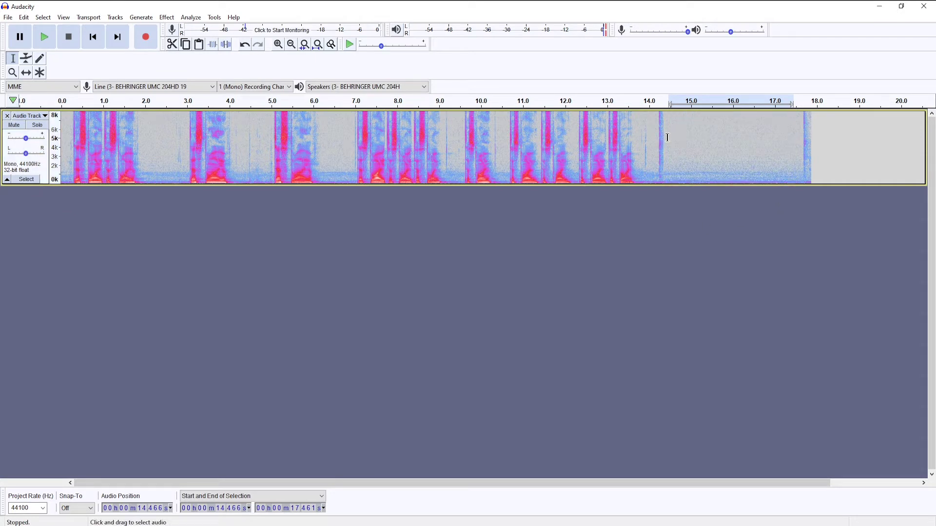
drag(675, 168, 773, 224)
drag(669, 127, 680, 134)
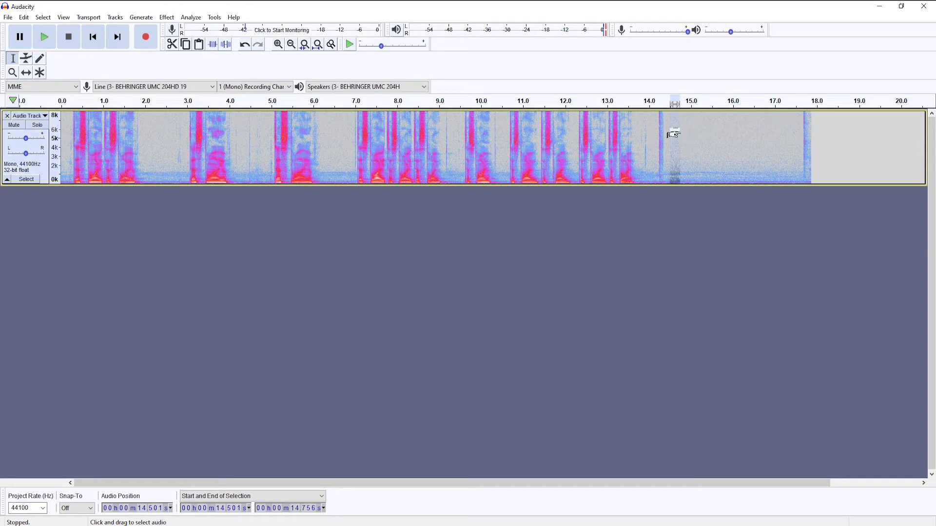
click(672, 120)
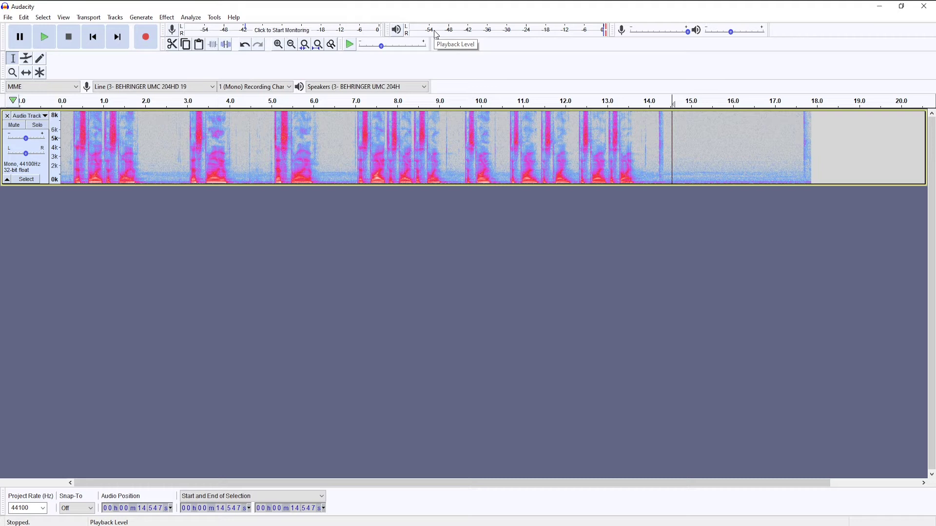
Play and pause the recorded room noise, then select the entire 17.866 s voice track.
click(44, 36)
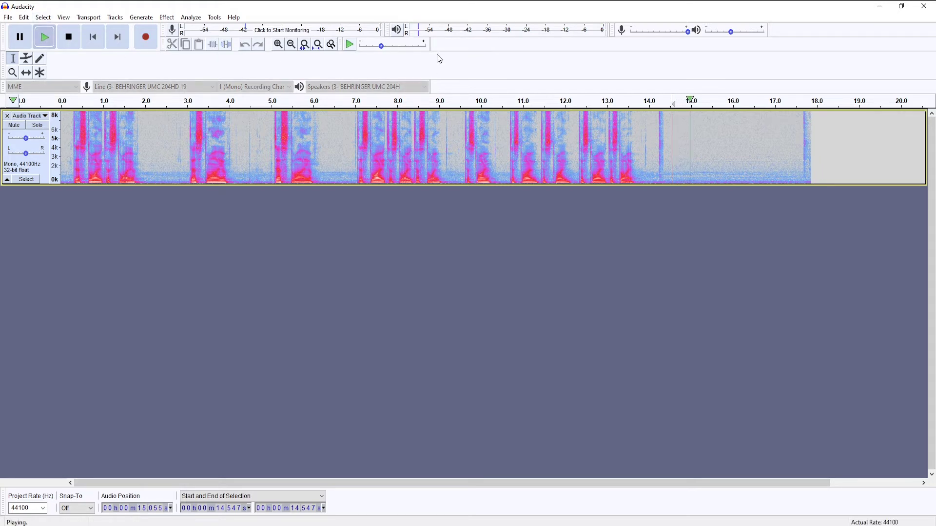
click(20, 37)
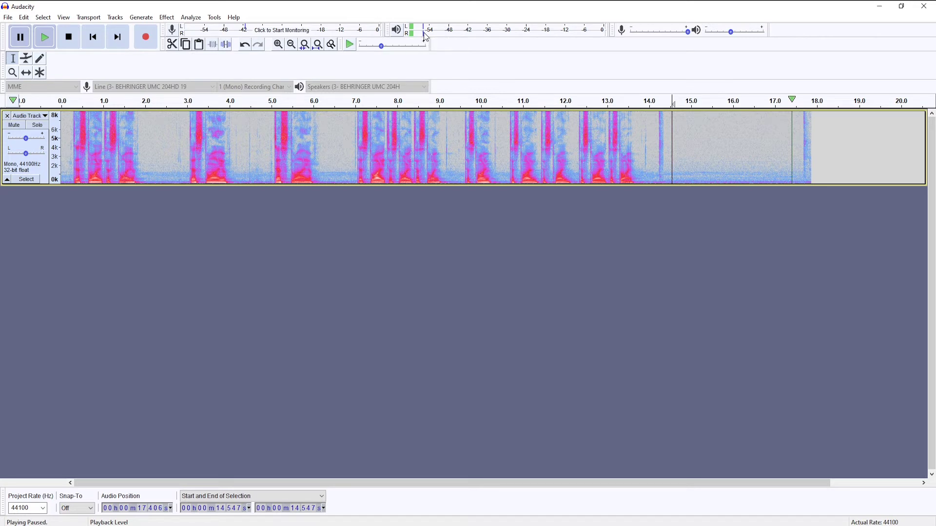
click(721, 131)
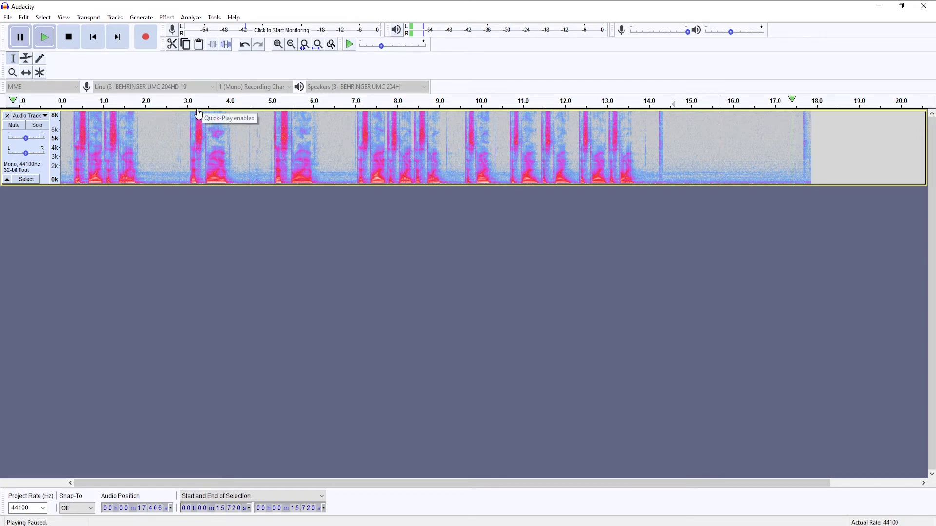
click(45, 167)
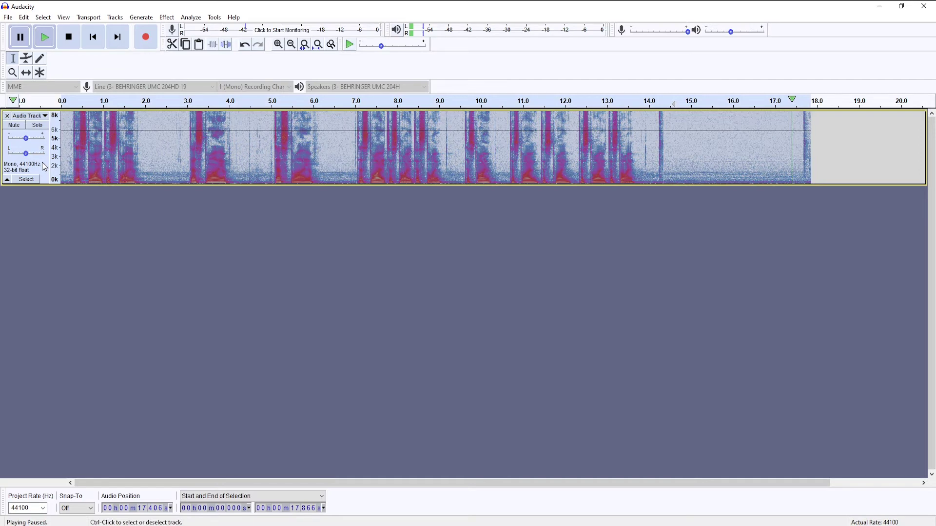
Stop playback and duplicate the voice track twice with Ctrl+D.
key(space)
key(ctrl+d)
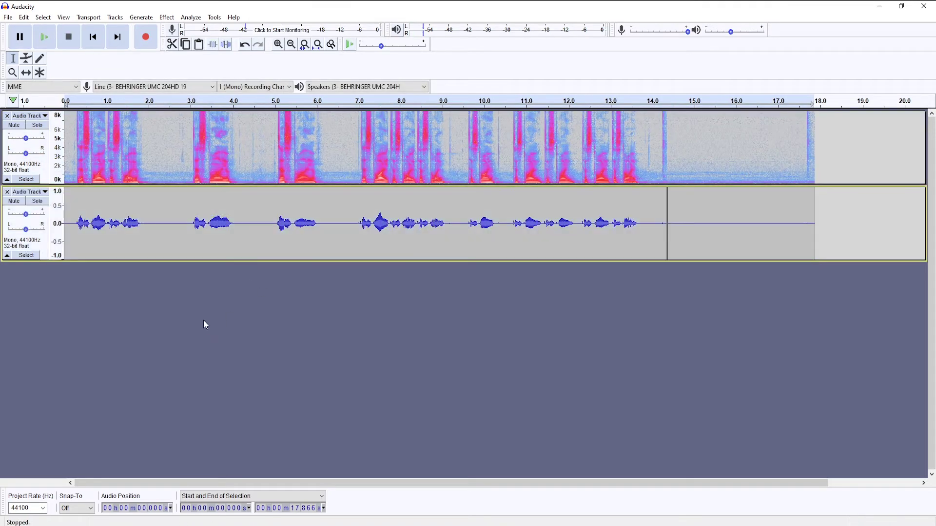
key(ctrl+d)
Set tracks 2 and 3 to Spectrogram view and select the whole second track.
click(29, 191)
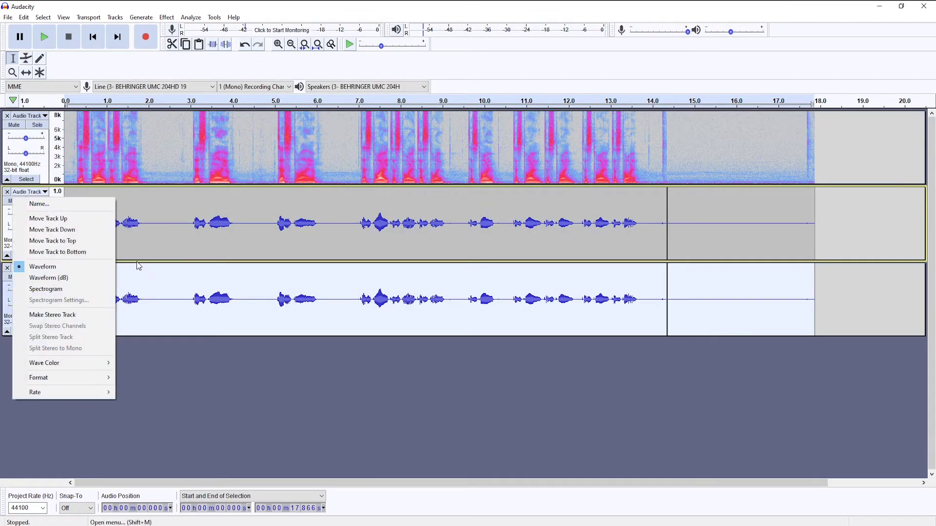
click(45, 289)
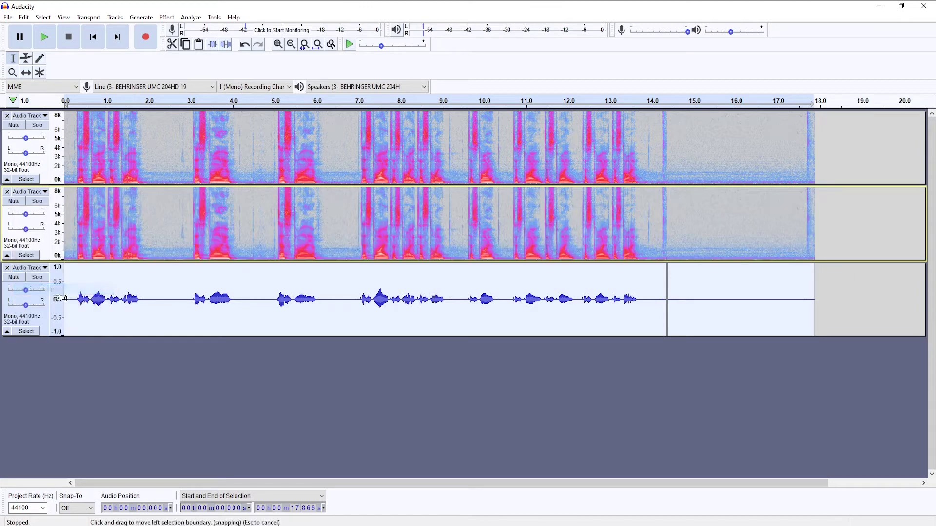
click(30, 268)
click(44, 366)
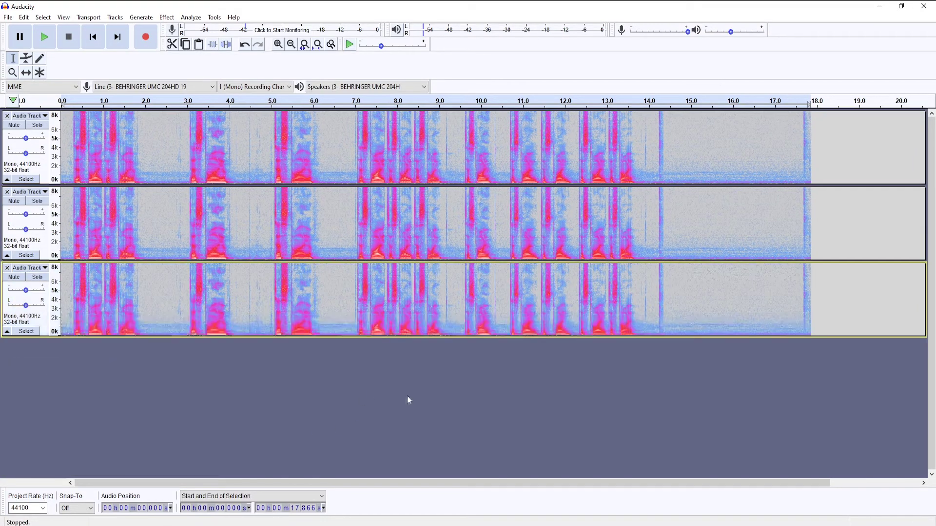
click(749, 168)
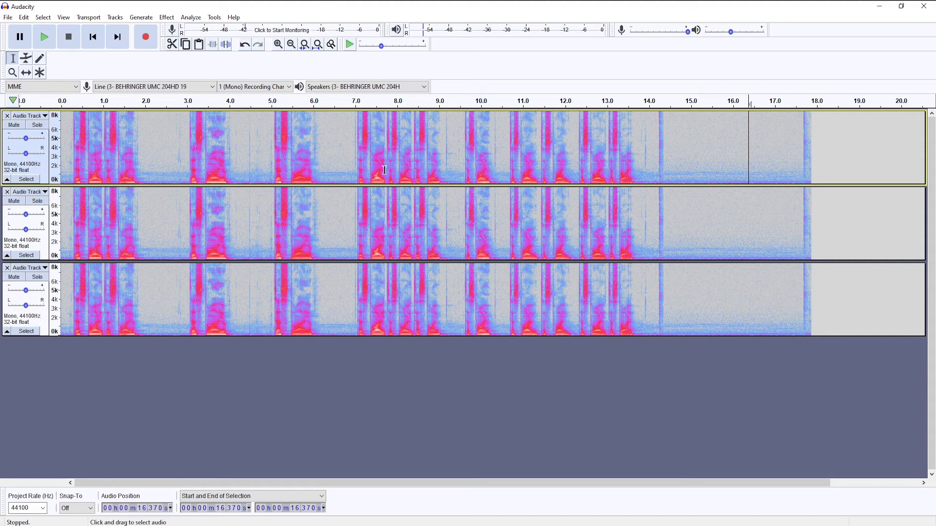
double_click(65, 242)
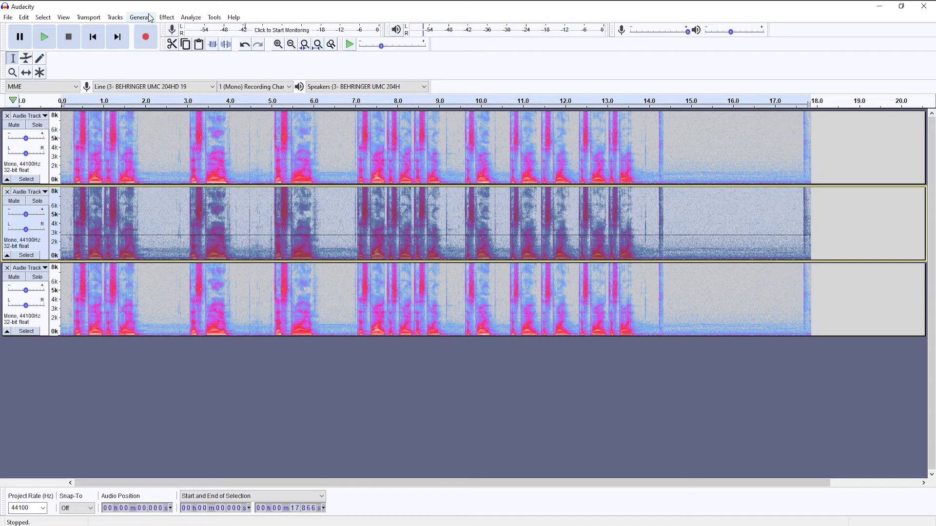
Open the Noise Gate dialog (-50 dB threshold, -29 dB reduction, 250 ms attack/decay) and reposition it.
click(166, 17)
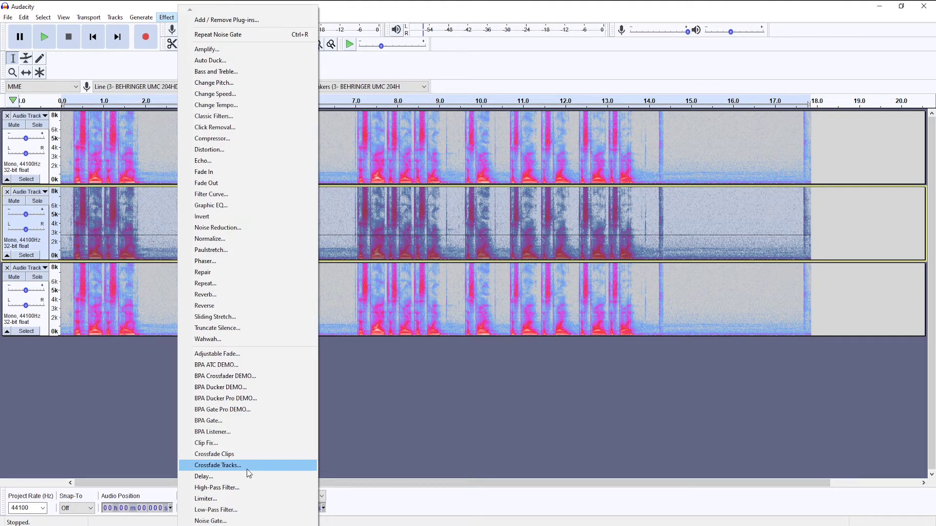
click(229, 521)
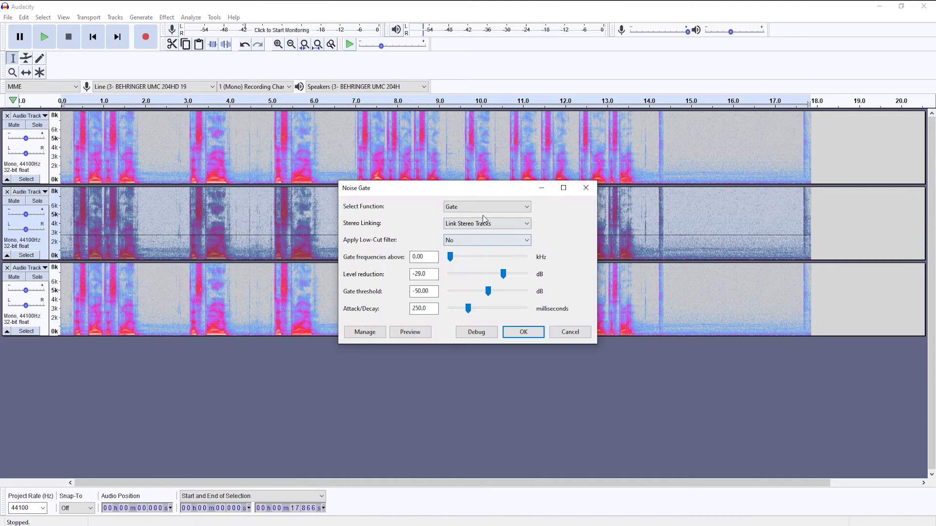
drag(478, 194, 393, 308)
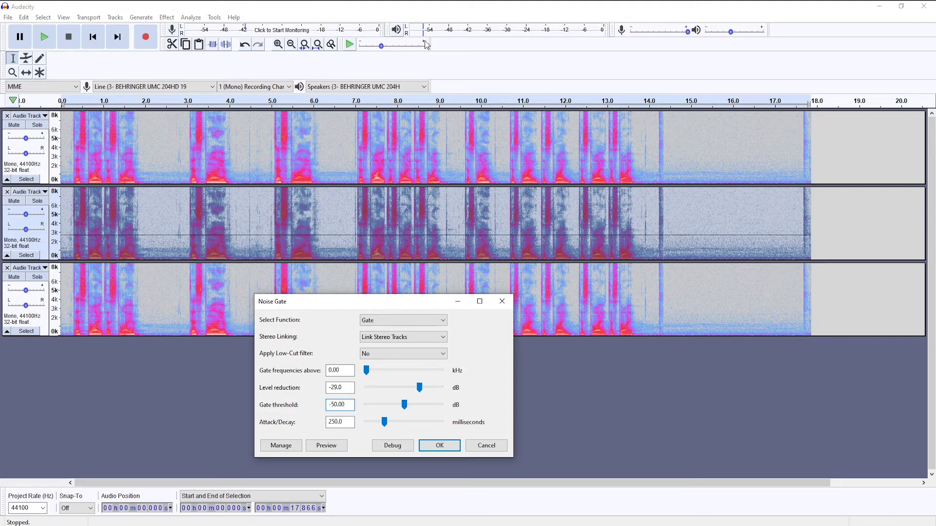
drag(347, 309, 355, 265)
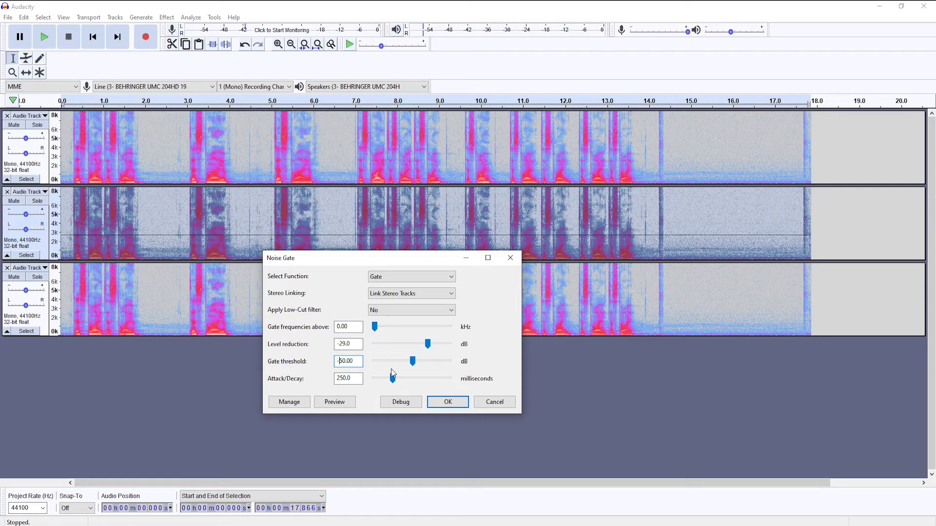
Apply the Noise Gate to the middle track and audition the gated trailing noise near 14.7–15.1 s.
click(446, 403)
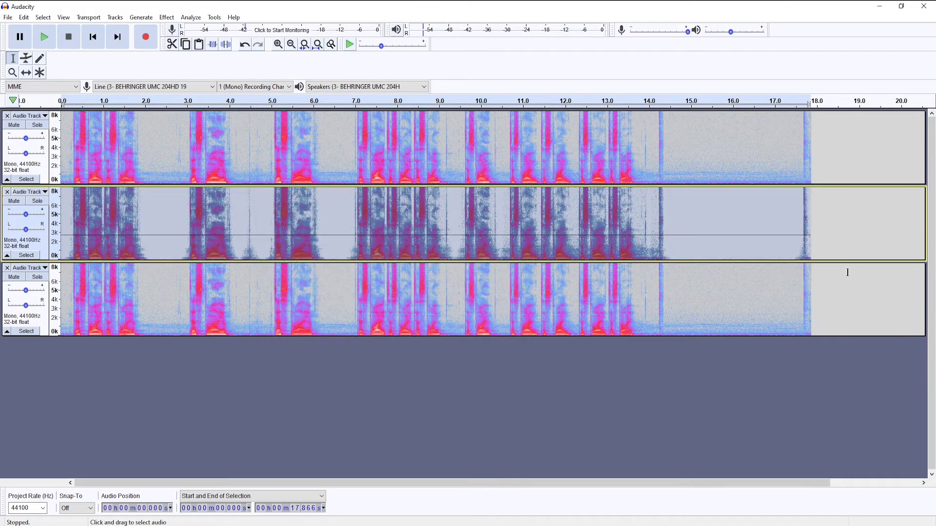
click(174, 209)
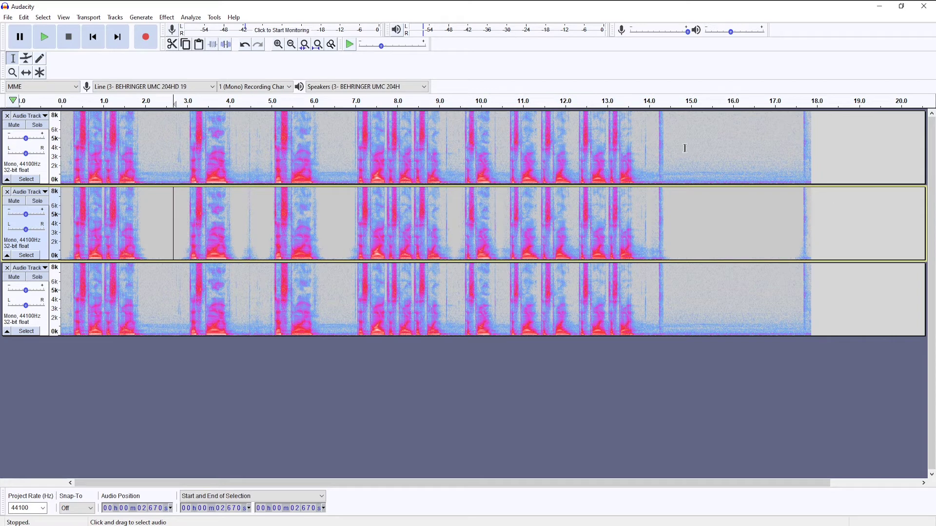
click(695, 246)
click(679, 218)
Audition the gated speech from about 1.78 s and 6.2 s.
click(144, 241)
click(136, 229)
click(323, 223)
click(739, 235)
drag(832, 235, 751, 238)
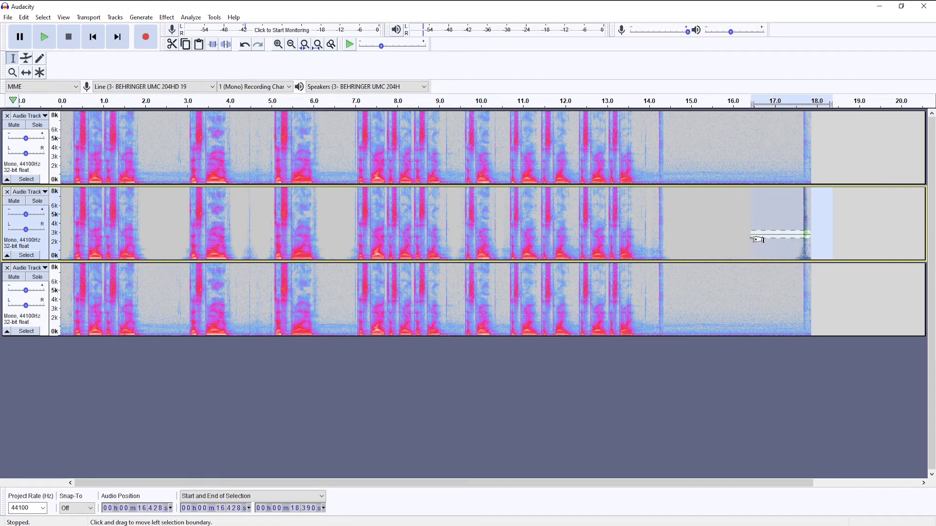
click(701, 229)
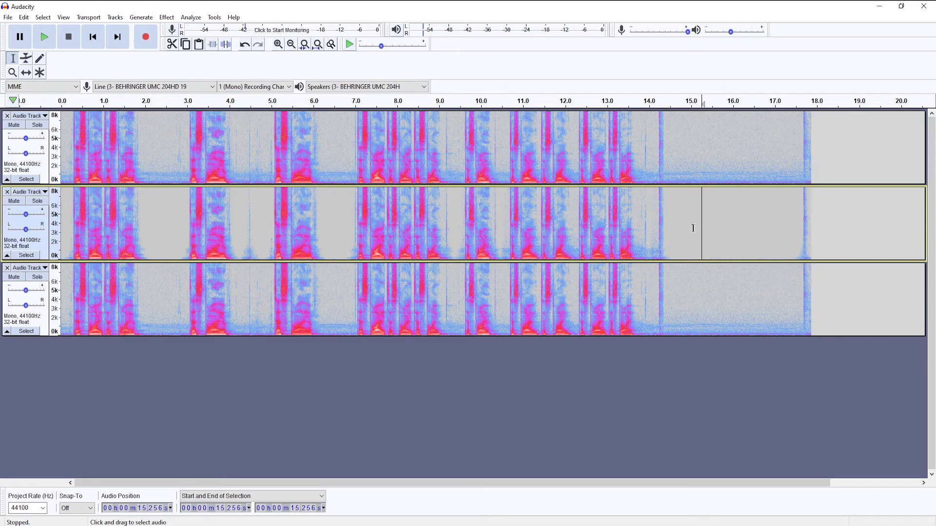
click(682, 224)
click(838, 296)
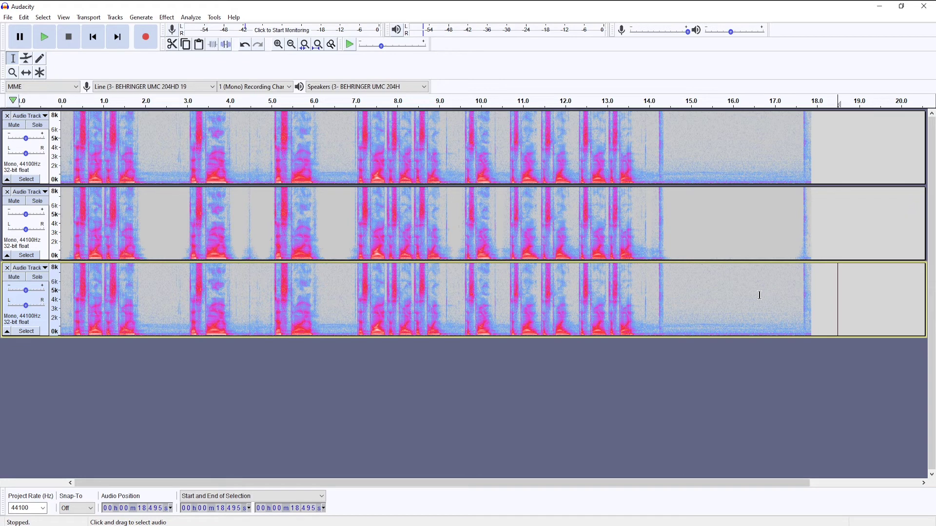
click(617, 271)
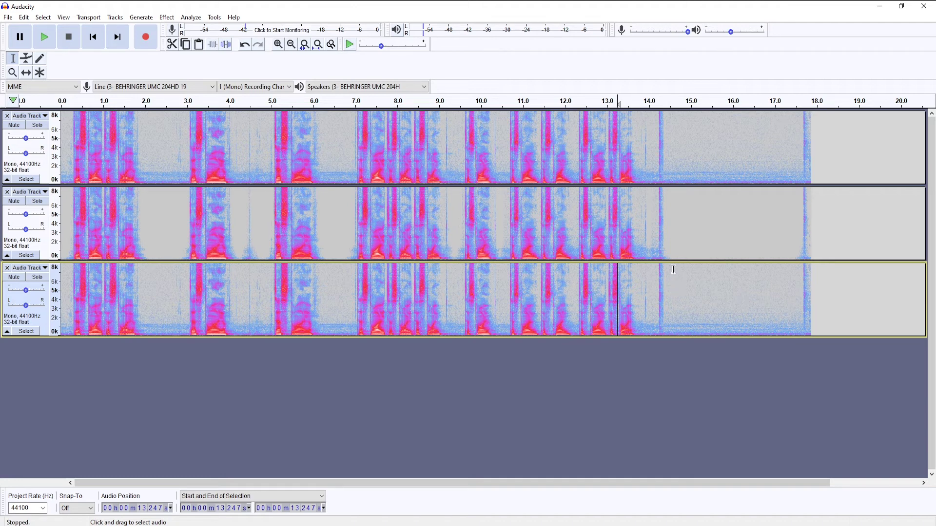
Select track 3's trailing noise from 14.5 to 17.6 s and capture it as the noise profile.
drag(671, 274, 800, 339)
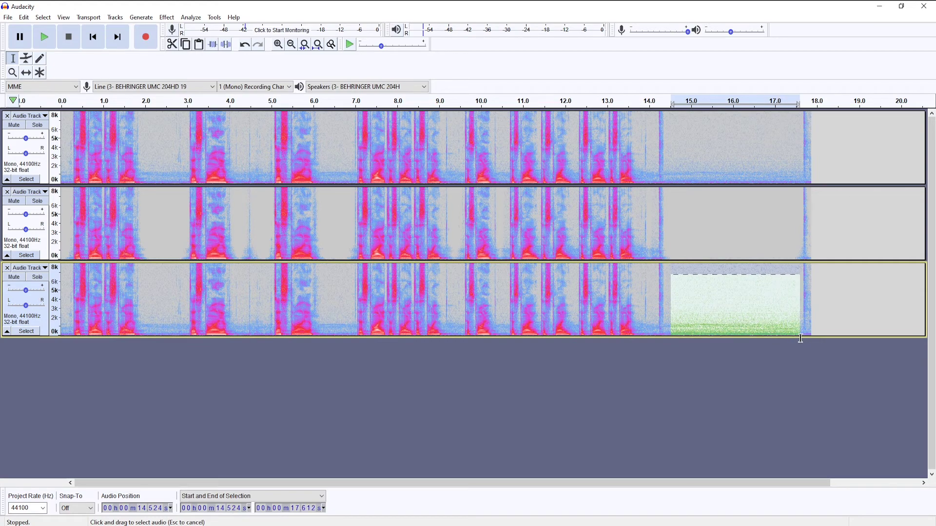
click(167, 17)
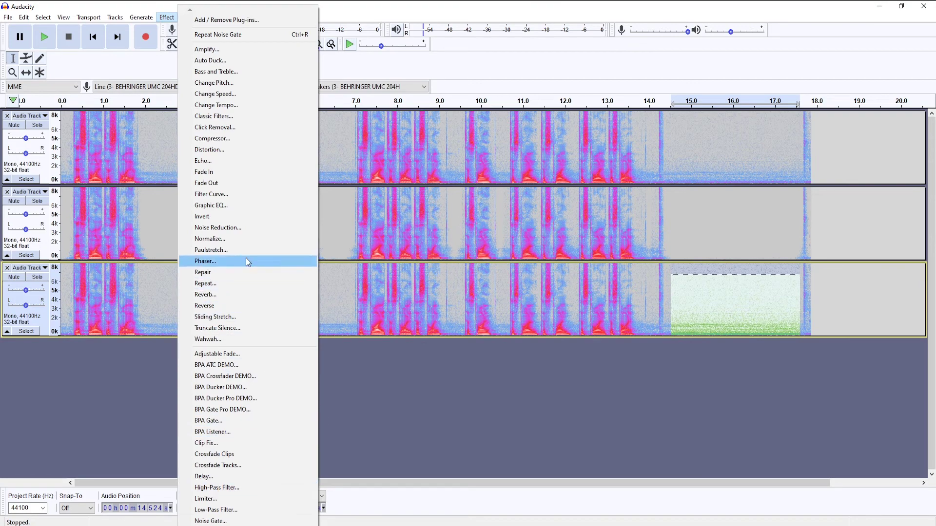
click(238, 233)
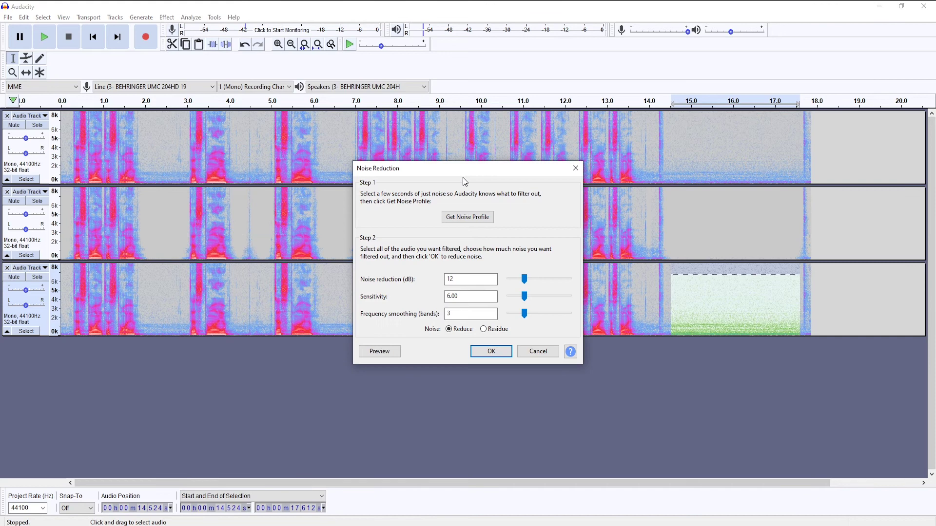
drag(444, 175, 380, 254)
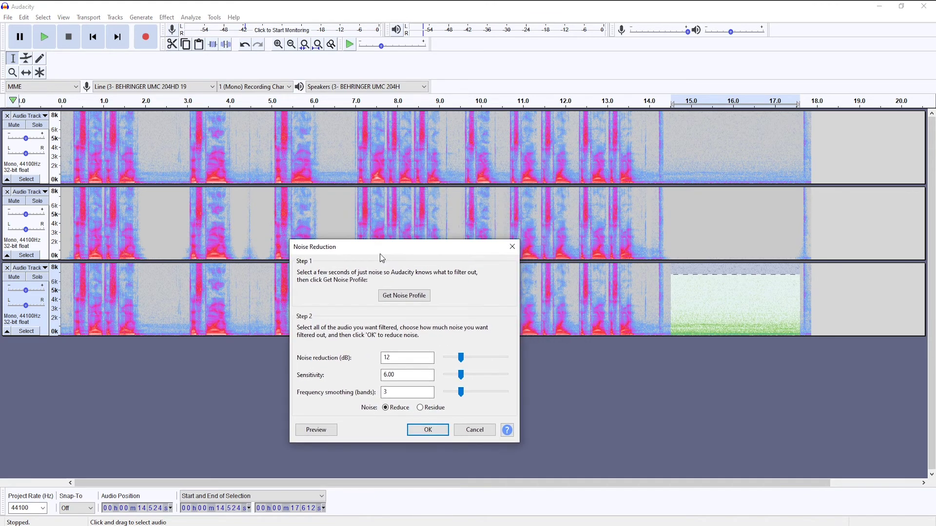
click(411, 297)
click(702, 300)
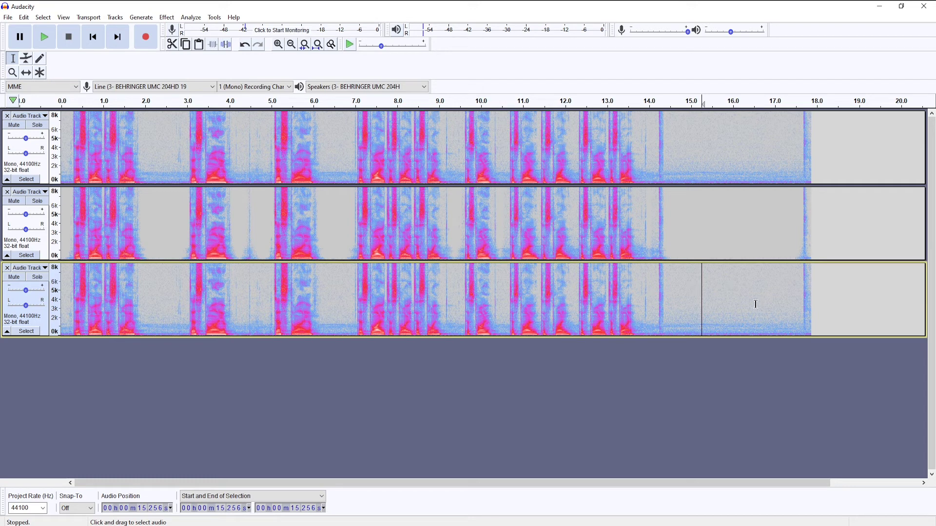
Apply Noise Reduction (12 dB, sensitivity 6.00, smoothing 3) to the whole third track and audition near 15 s.
click(42, 316)
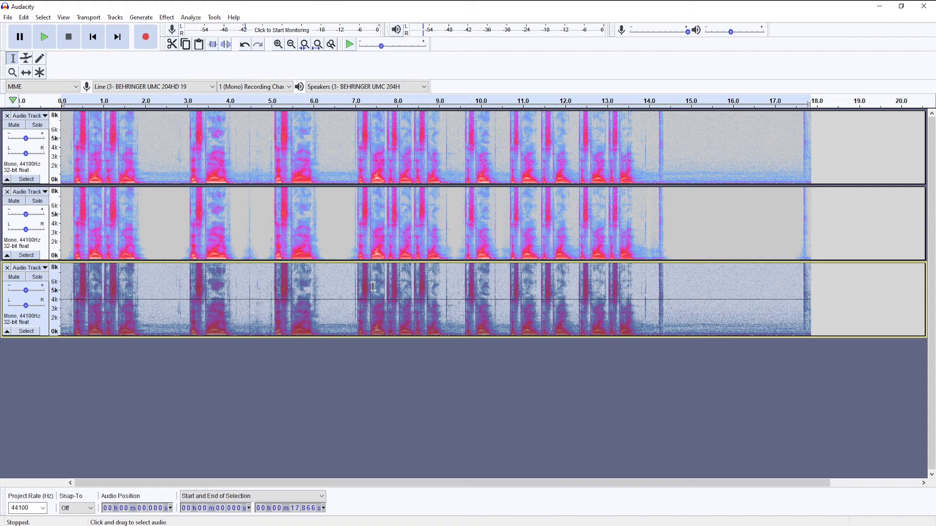
click(166, 18)
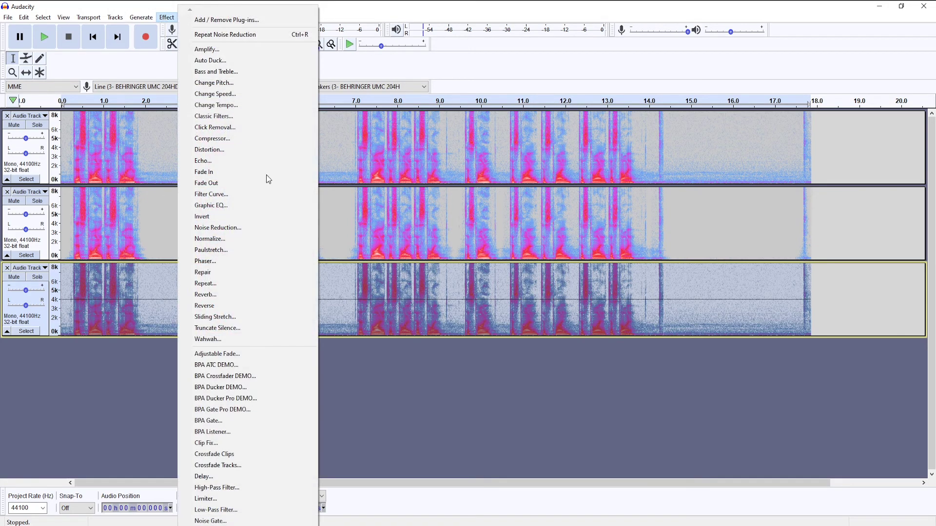
click(233, 227)
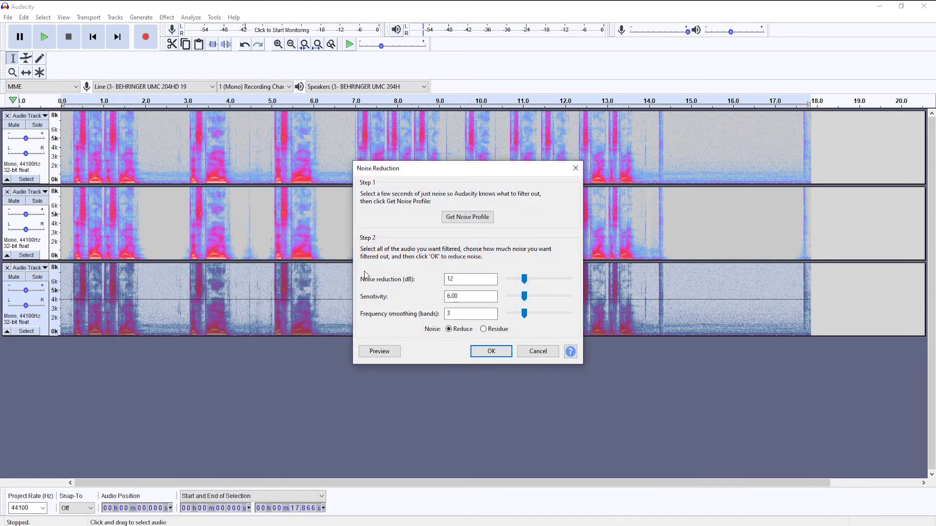
drag(419, 168, 210, 267)
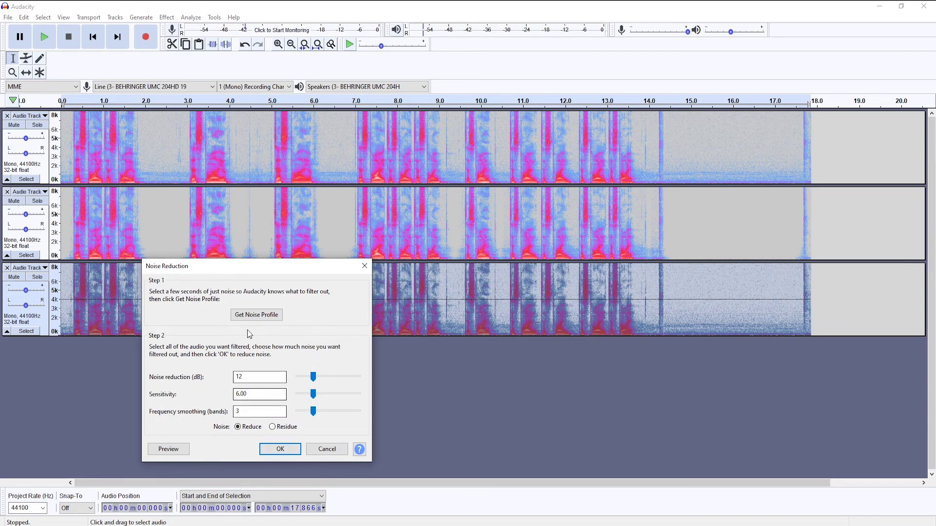
click(274, 449)
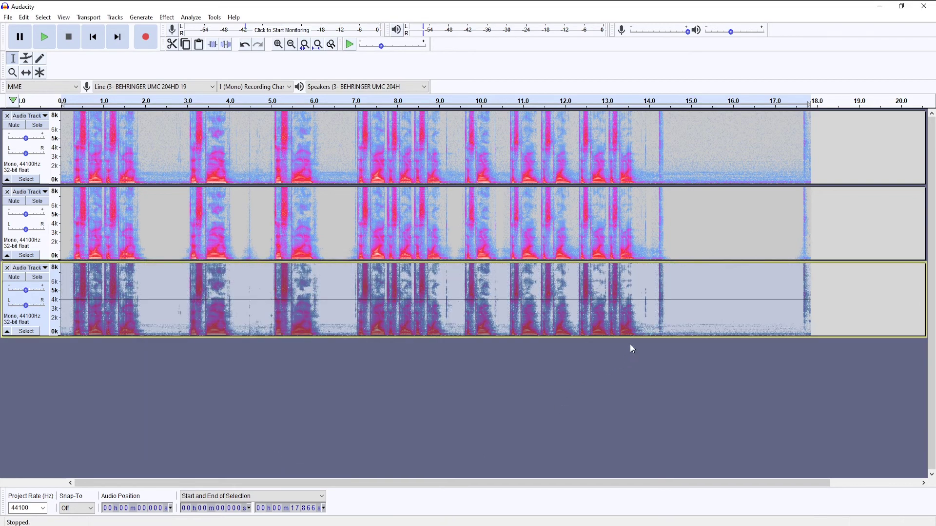
click(708, 304)
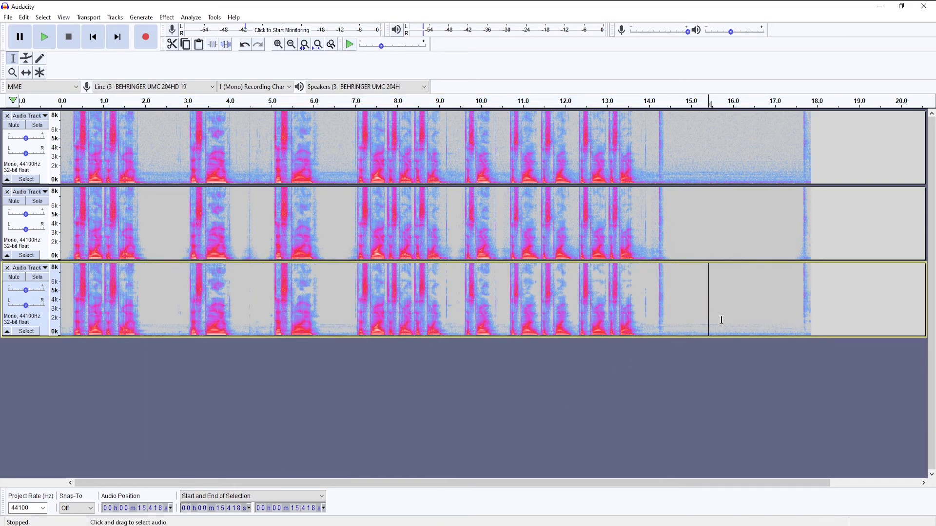
click(685, 324)
click(675, 299)
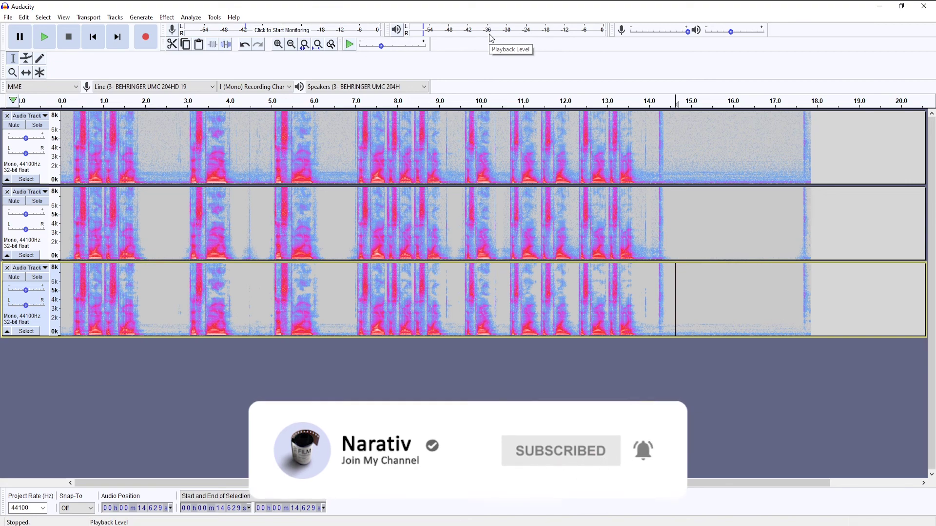
click(747, 304)
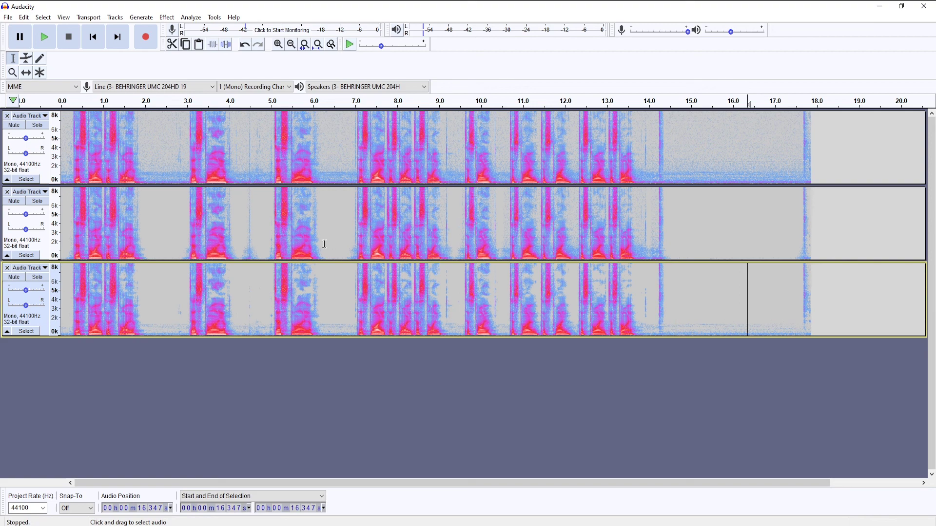
click(830, 296)
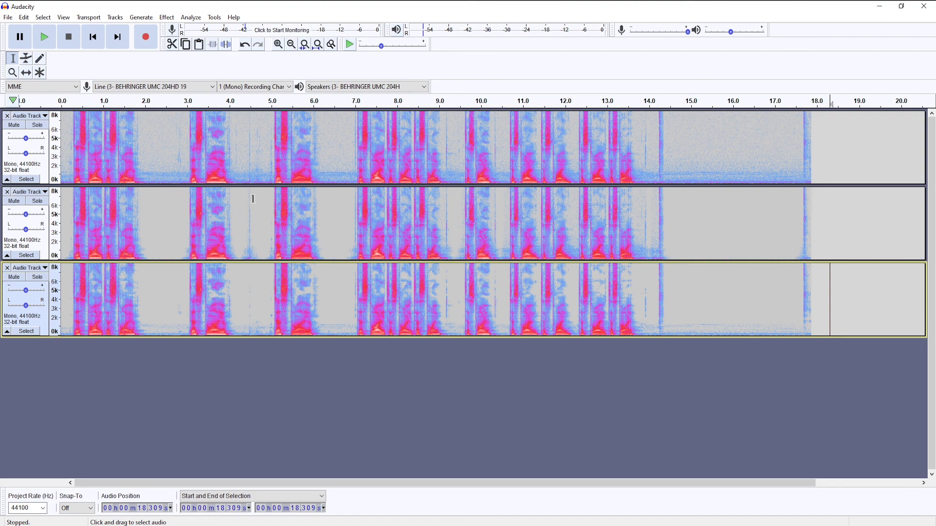
click(243, 200)
drag(243, 201, 252, 251)
click(347, 243)
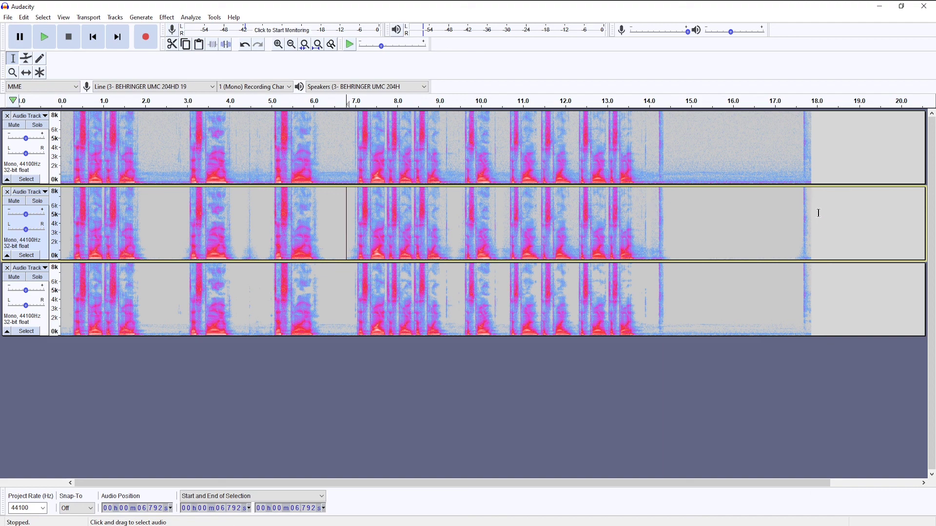
click(818, 213)
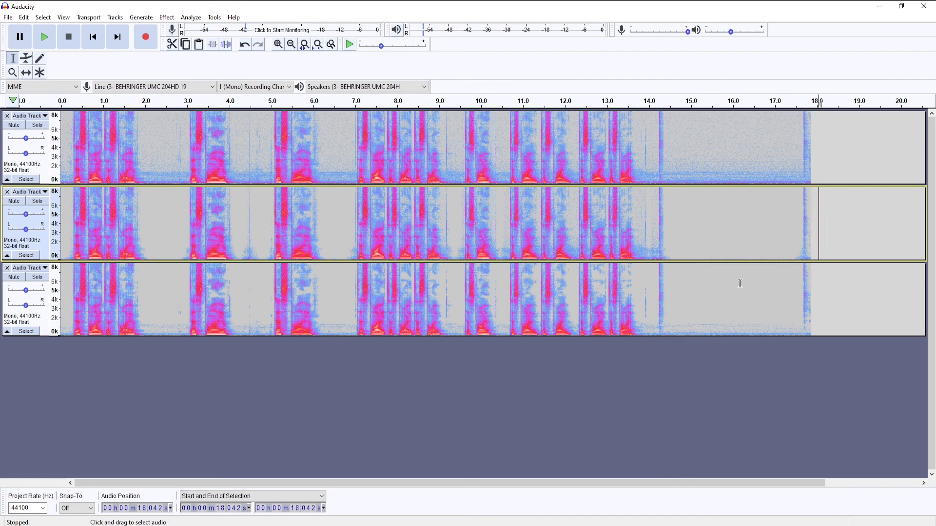
click(730, 297)
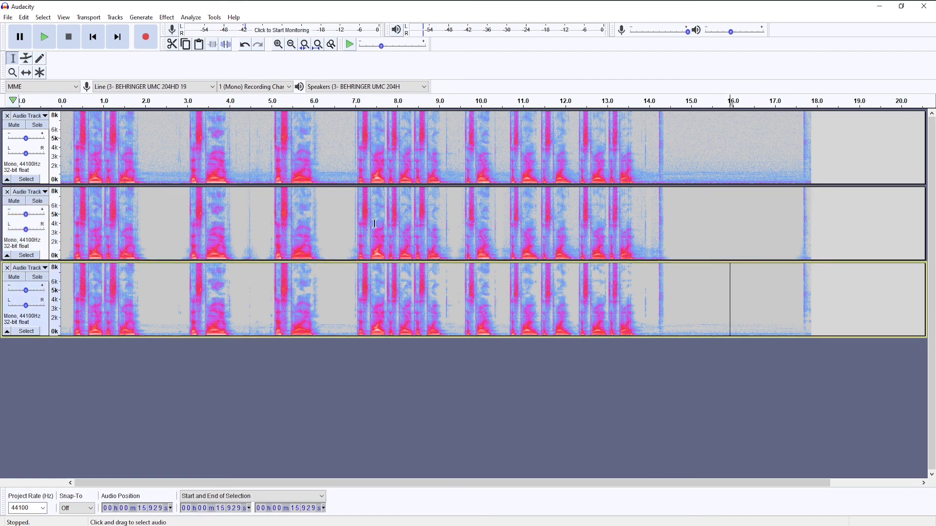